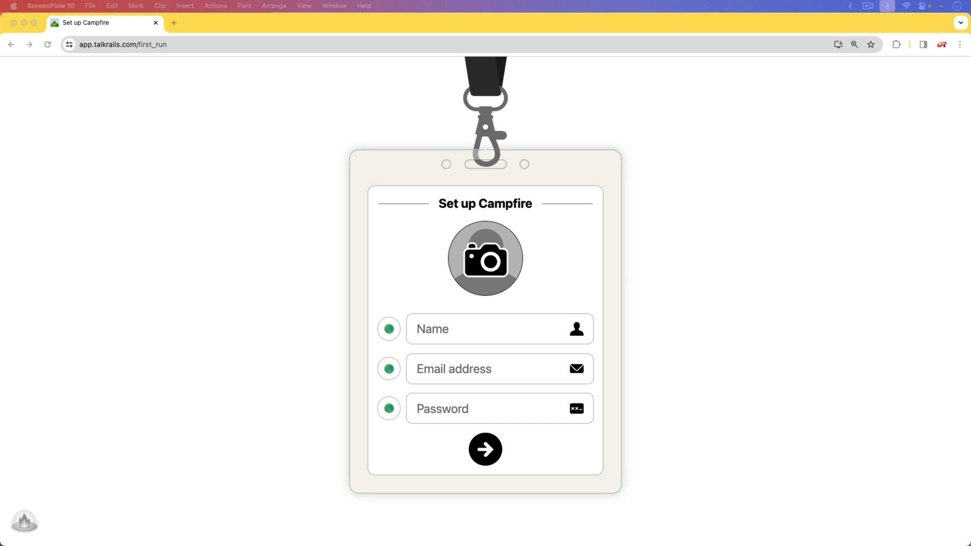
Run 'once update' and 'once upgrade' on the server, confirming Campfire is already current.
key(super+Tab)
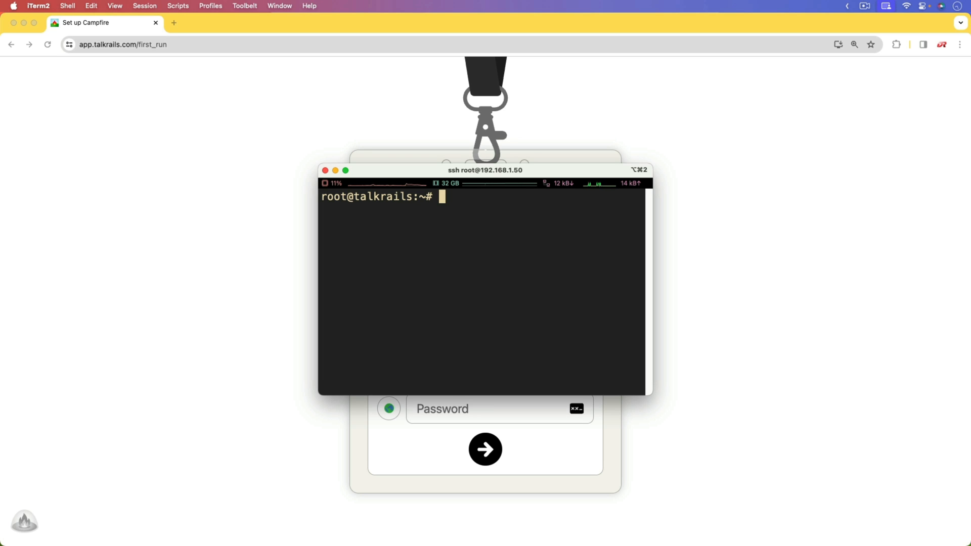
text(once update)
key(Return)
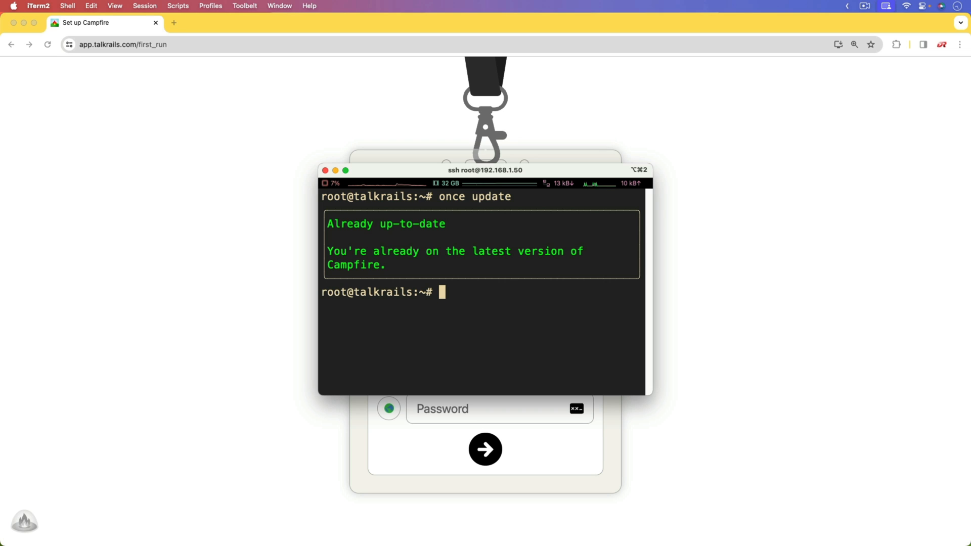
text(once upgrade)
key(Return)
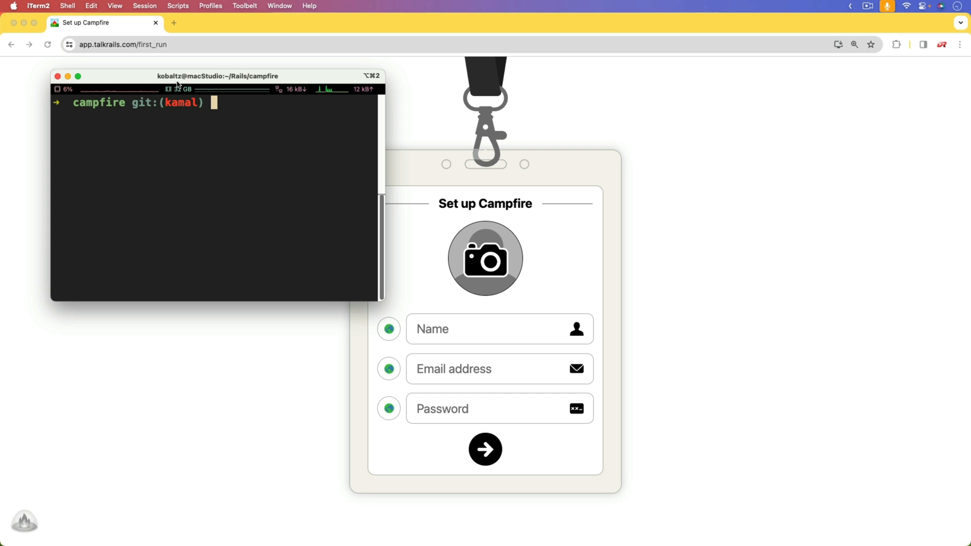
text(kamal )
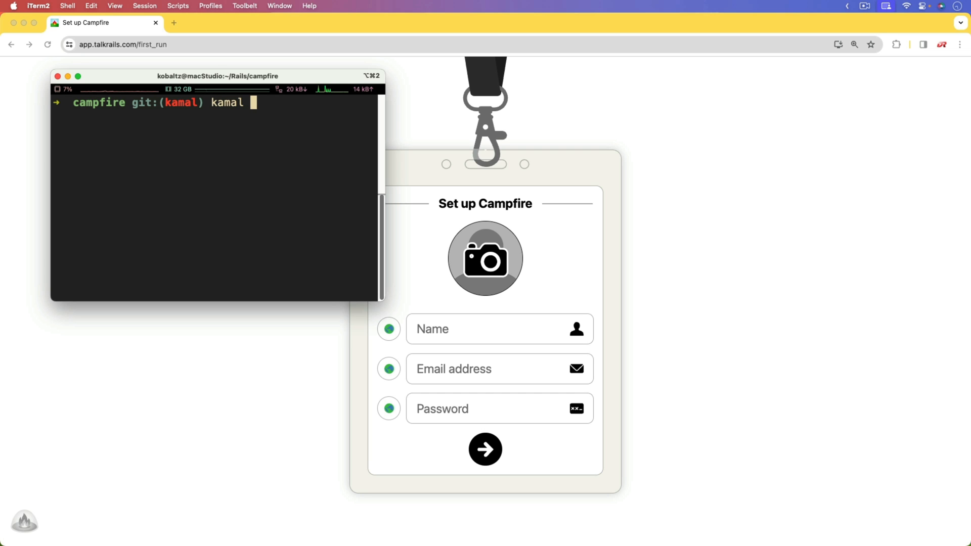
text(deploy)
Run 'kamal deploy' from the local campfire project on the kamal branch.
key(Return)
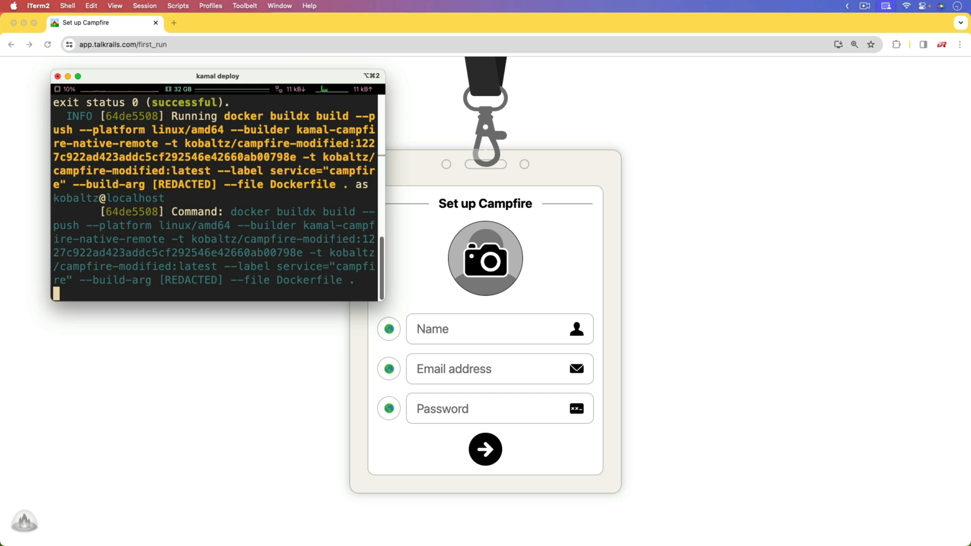